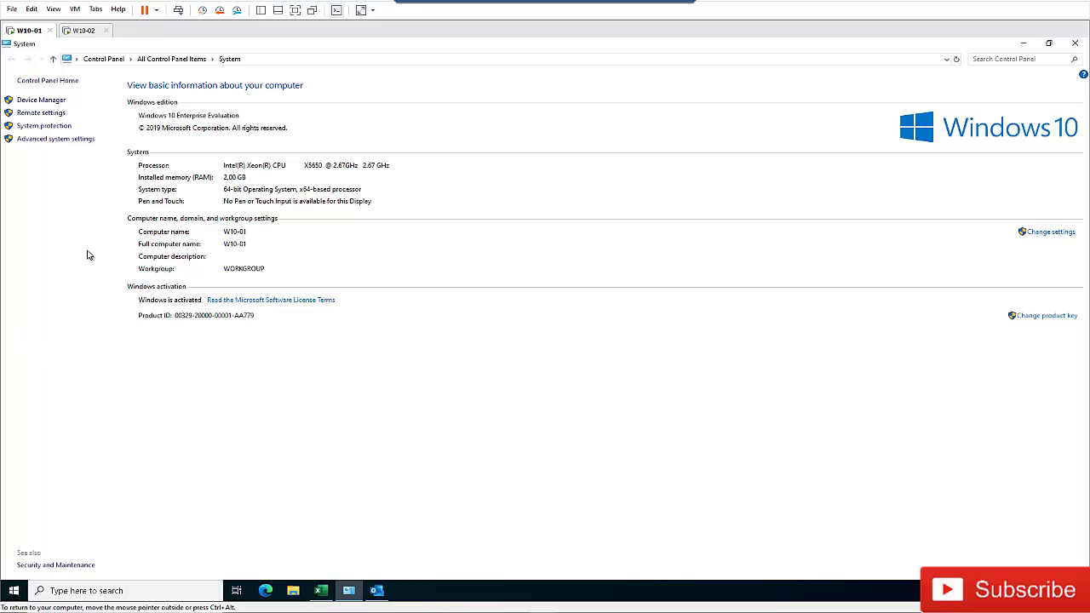
{"action": "left_click", "coordinate": [65, 140]}
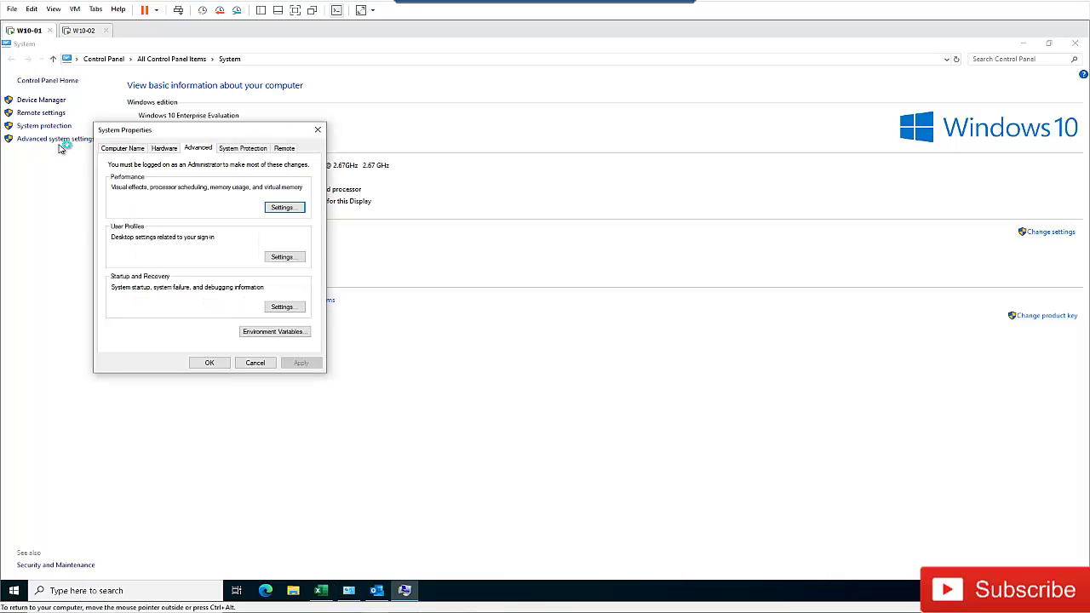
{"action": "left_click", "coordinate": [284, 148]}
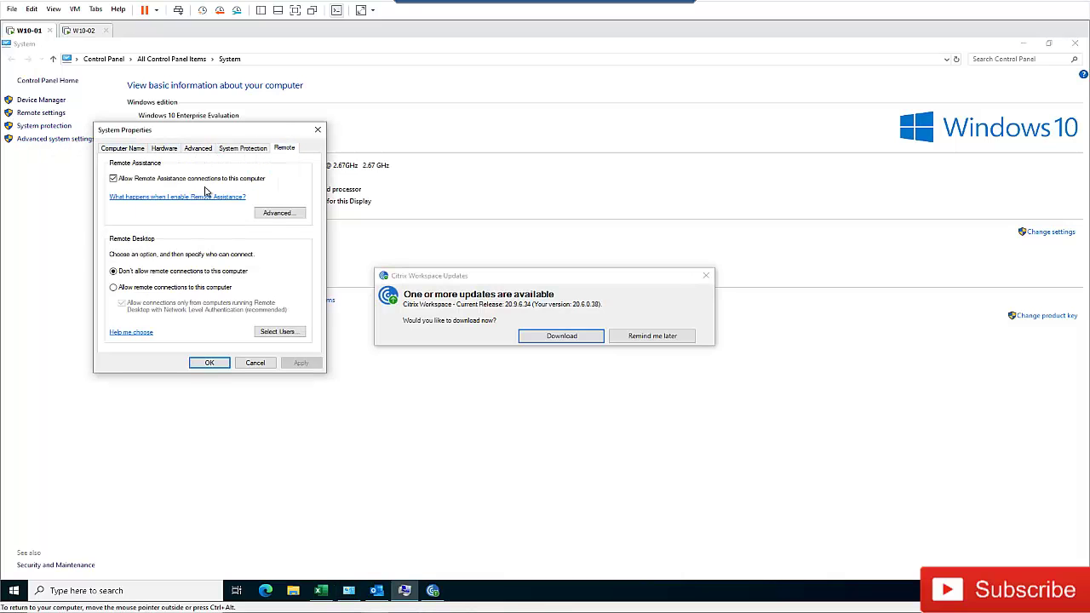
{"action": "left_click", "coordinate": [652, 336]}
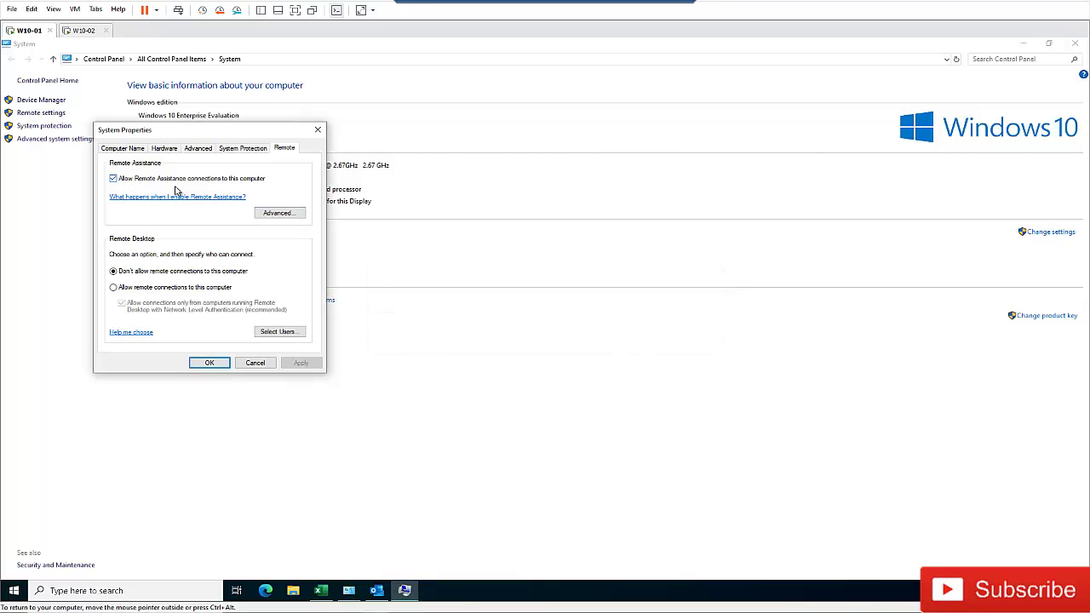
{"action": "left_click", "coordinate": [114, 179]}
{"action": "left_click", "coordinate": [114, 179]}
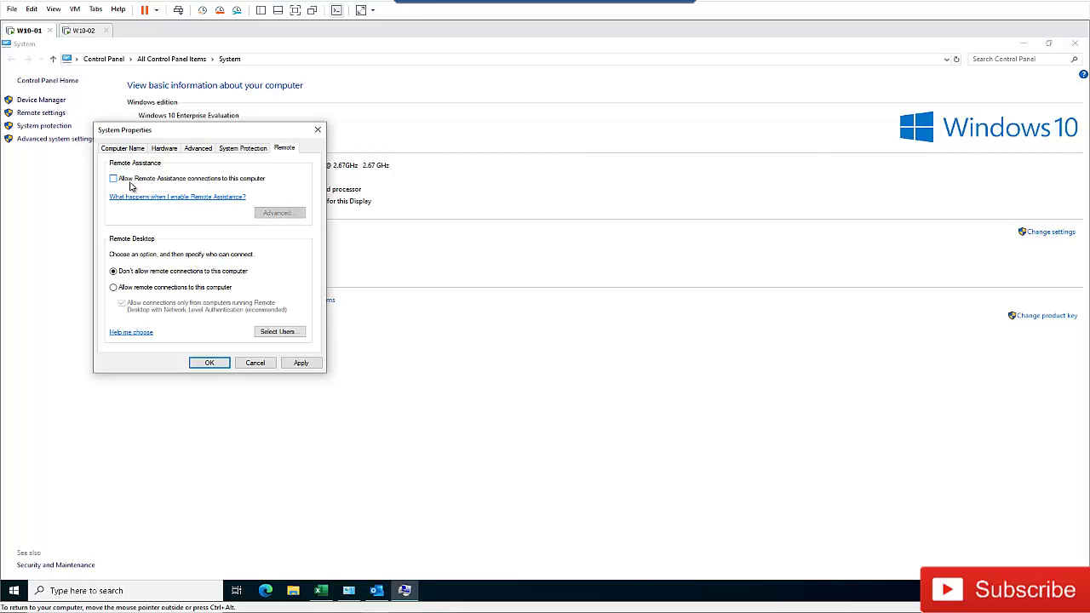
{"action": "left_click", "coordinate": [128, 183]}
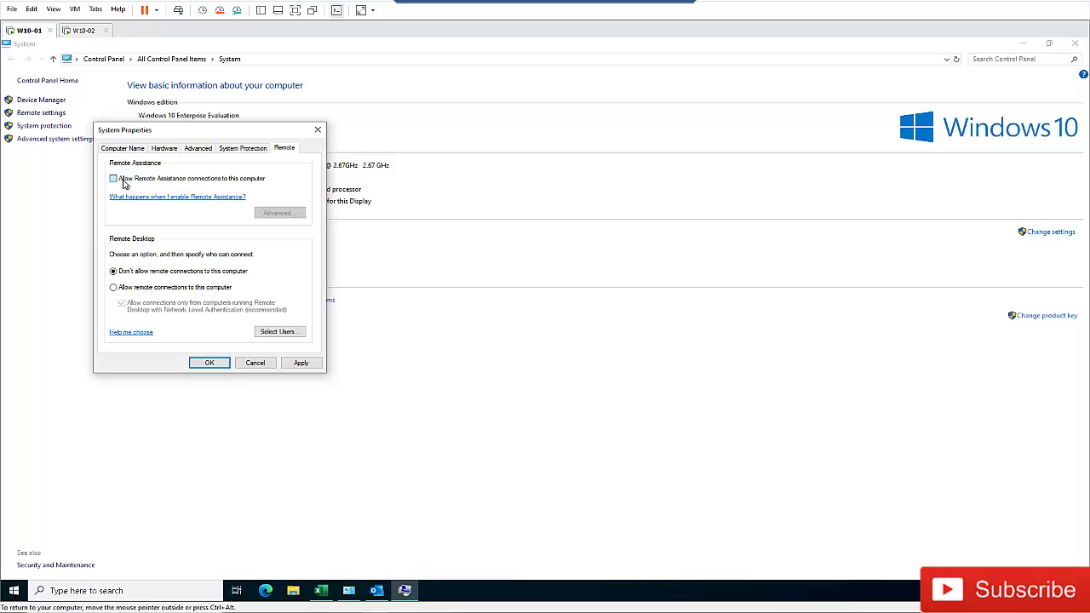
{"action": "left_click", "coordinate": [255, 363]}
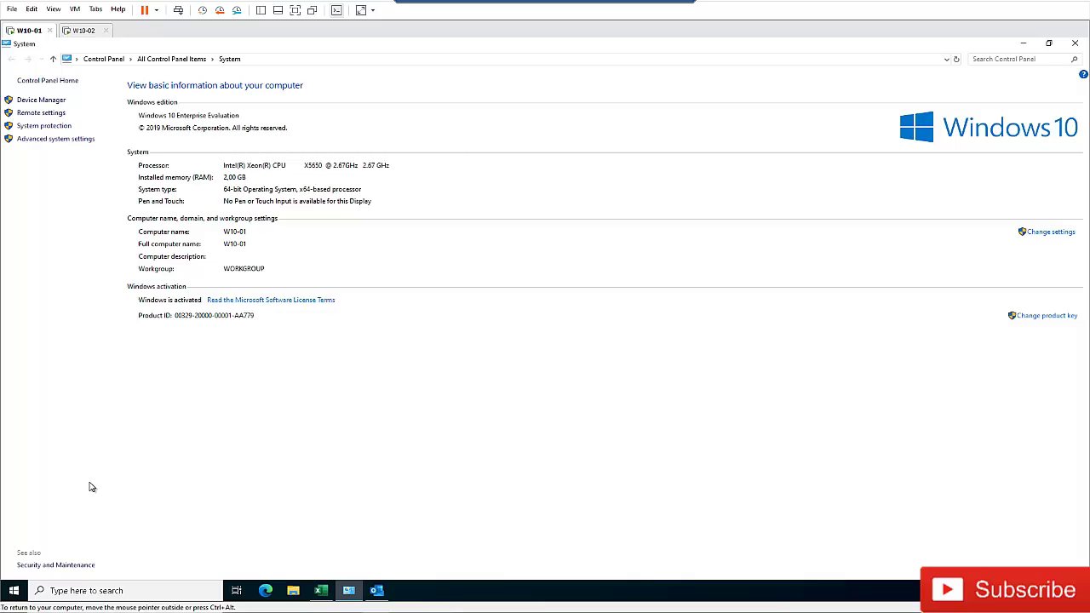
Step: Search the Start menu for 'remote ass' and launch the Remote Assistance invitation tool
{"action": "left_click", "coordinate": [13, 591]}
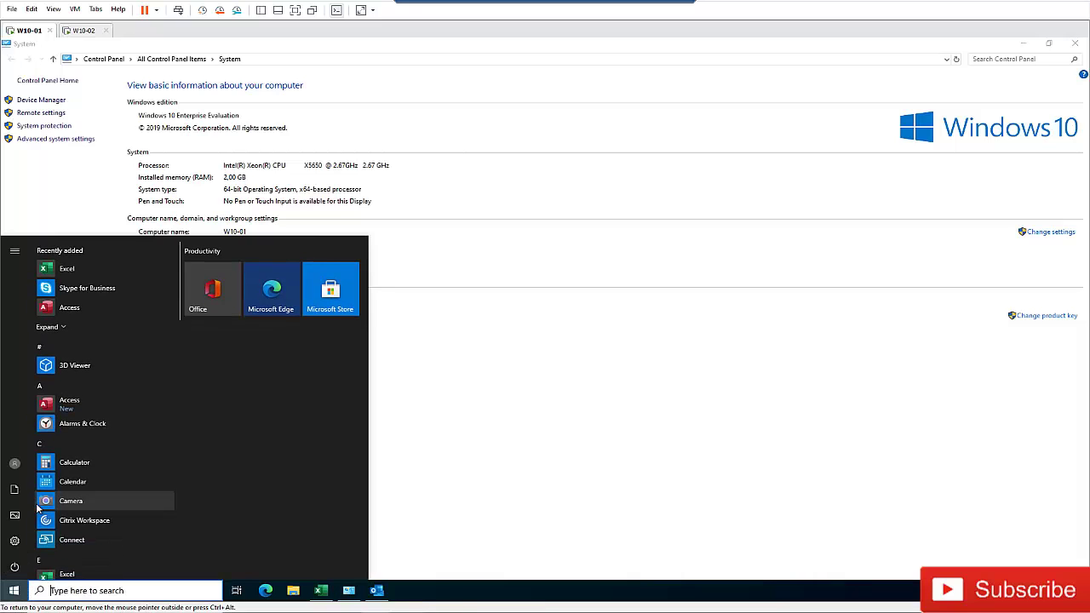
{"action": "type", "text": "remote "}
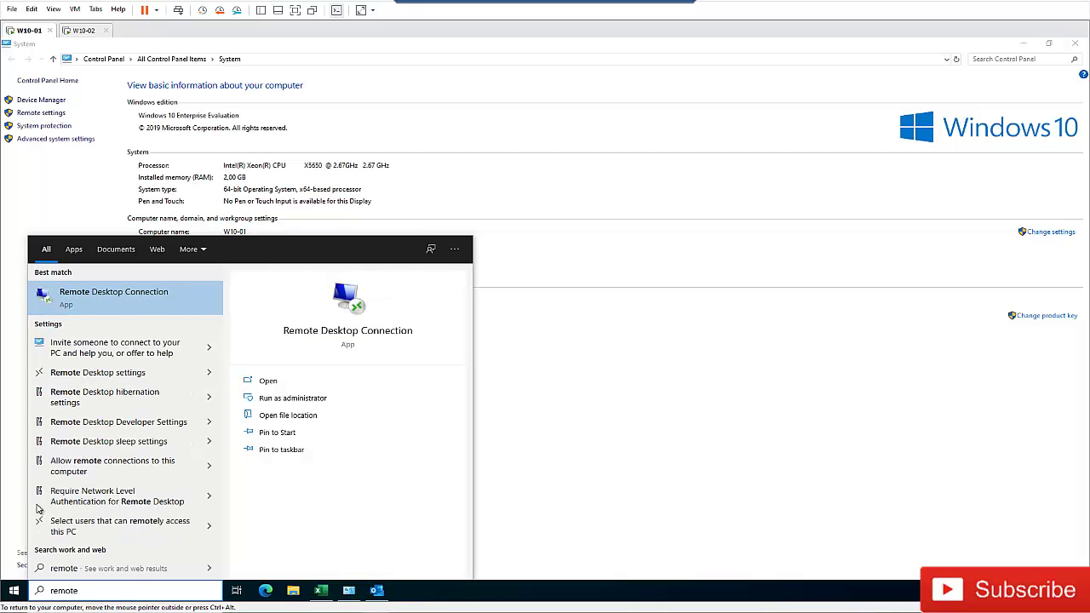
{"action": "type", "text": "ass"}
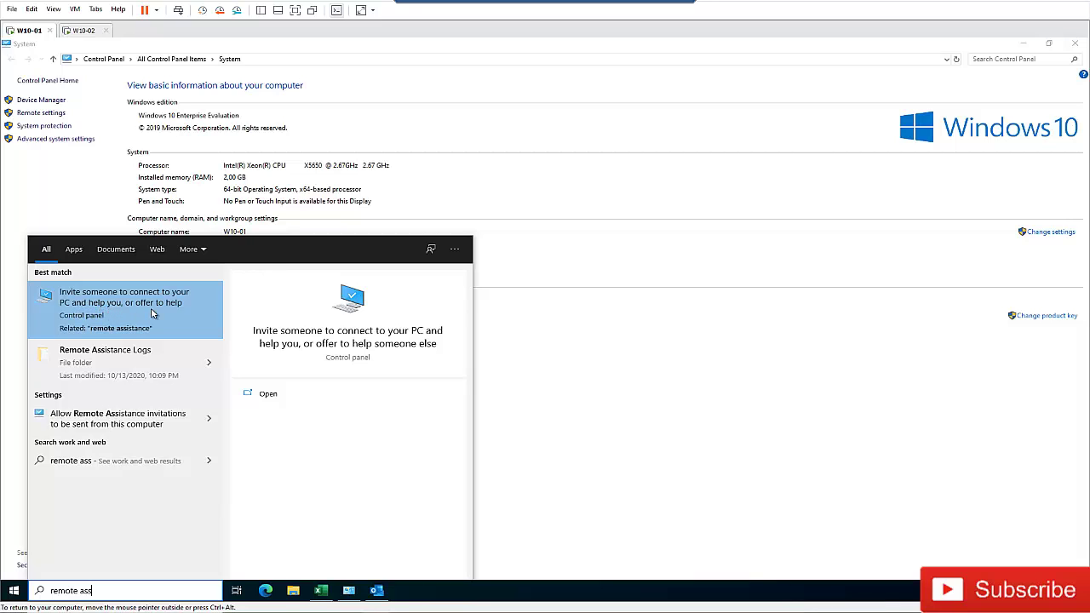
{"action": "left_click", "coordinate": [152, 315]}
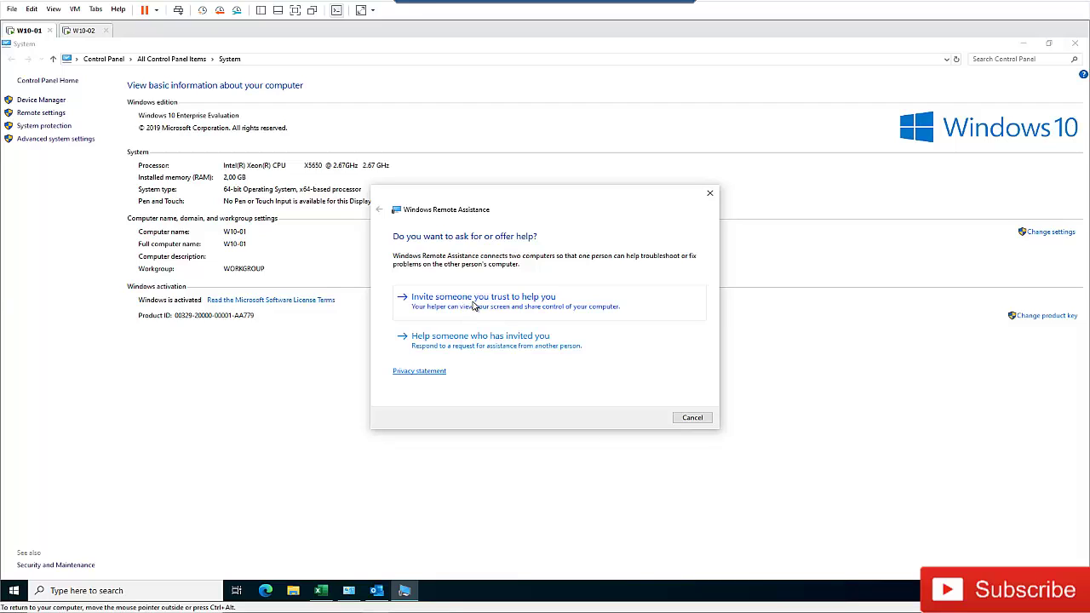
Step: Choose to invite a trusted helper and send the invitation by email
{"action": "left_click", "coordinate": [475, 305]}
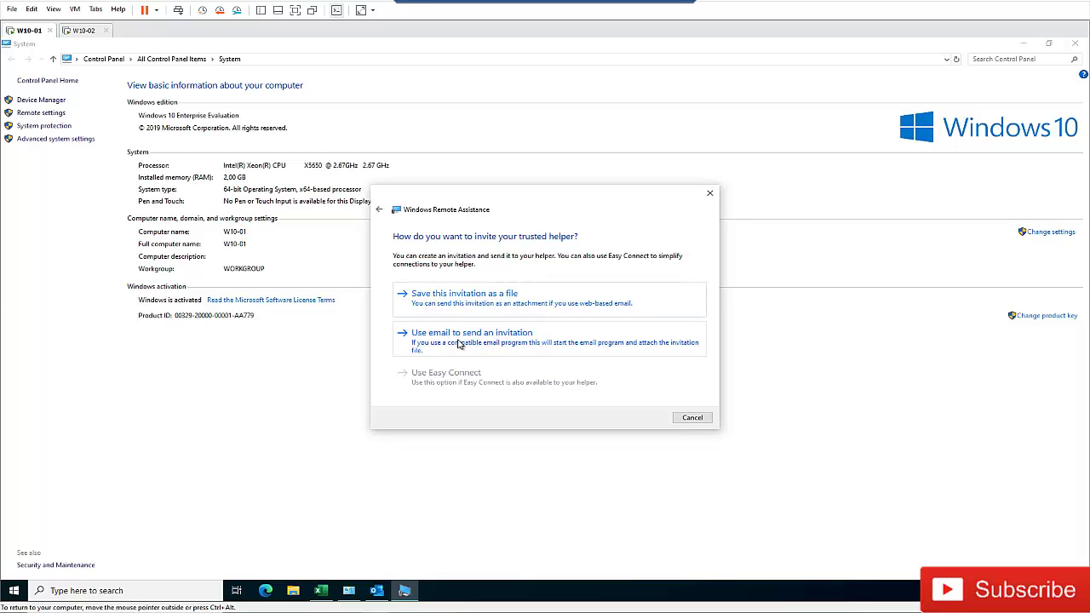
{"action": "left_click", "coordinate": [459, 343]}
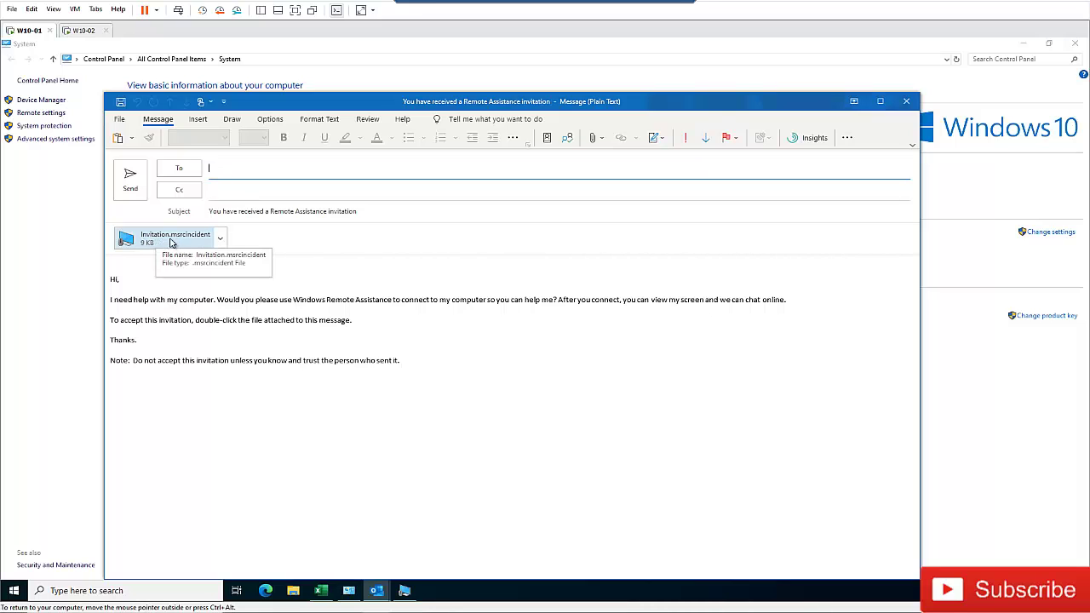
Step: Address the invitation email to the helper's suggested contact and send it
{"action": "left_click", "coordinate": [231, 170]}
{"action": "type", "text": "si"}
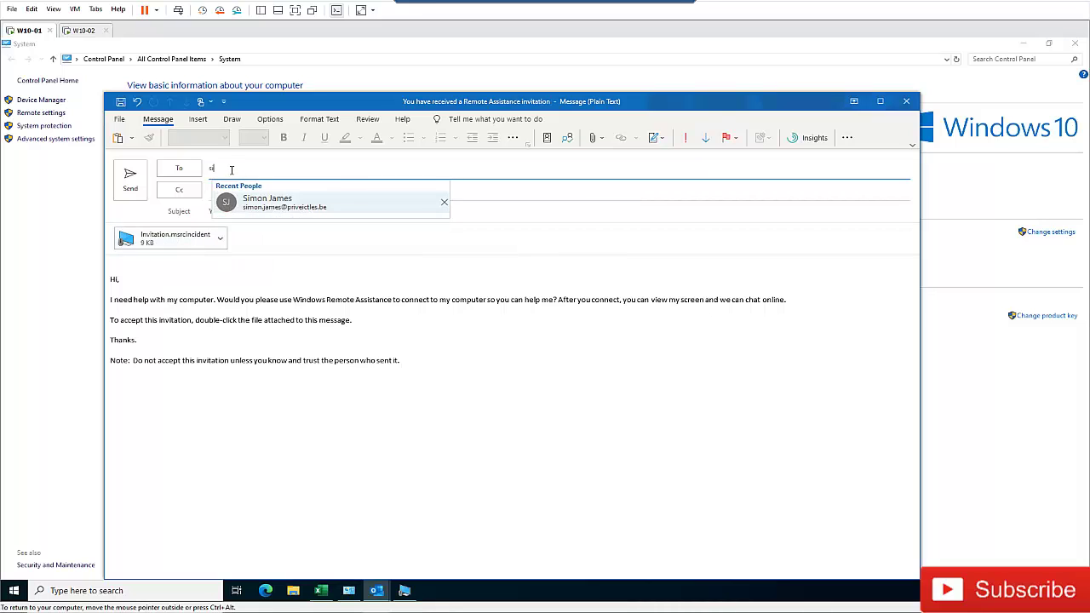
{"action": "type", "text": "m"}
{"action": "left_click", "coordinate": [269, 203]}
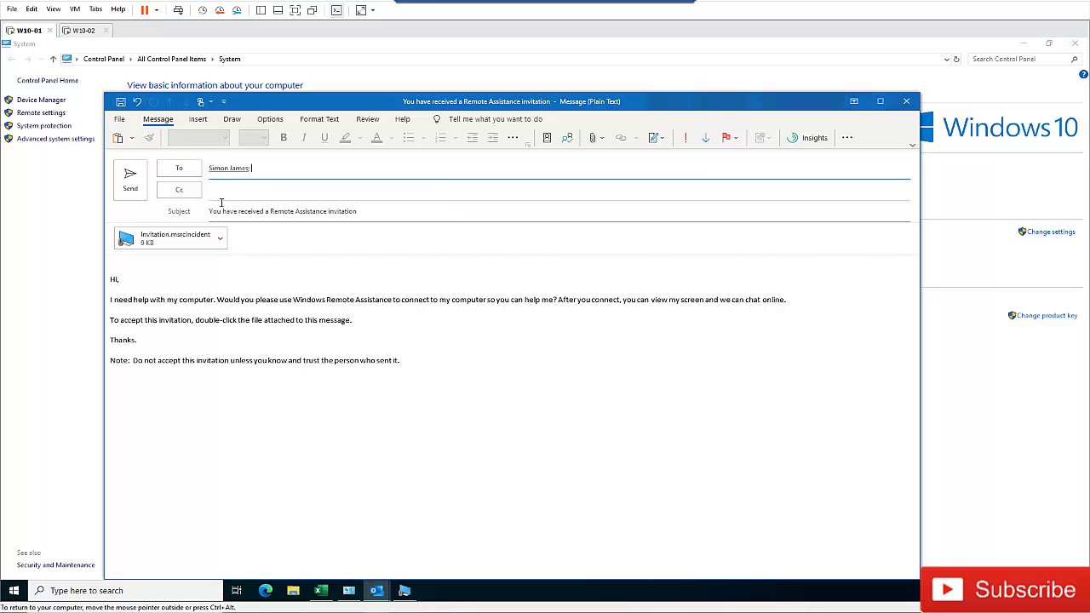
{"action": "left_click", "coordinate": [130, 185]}
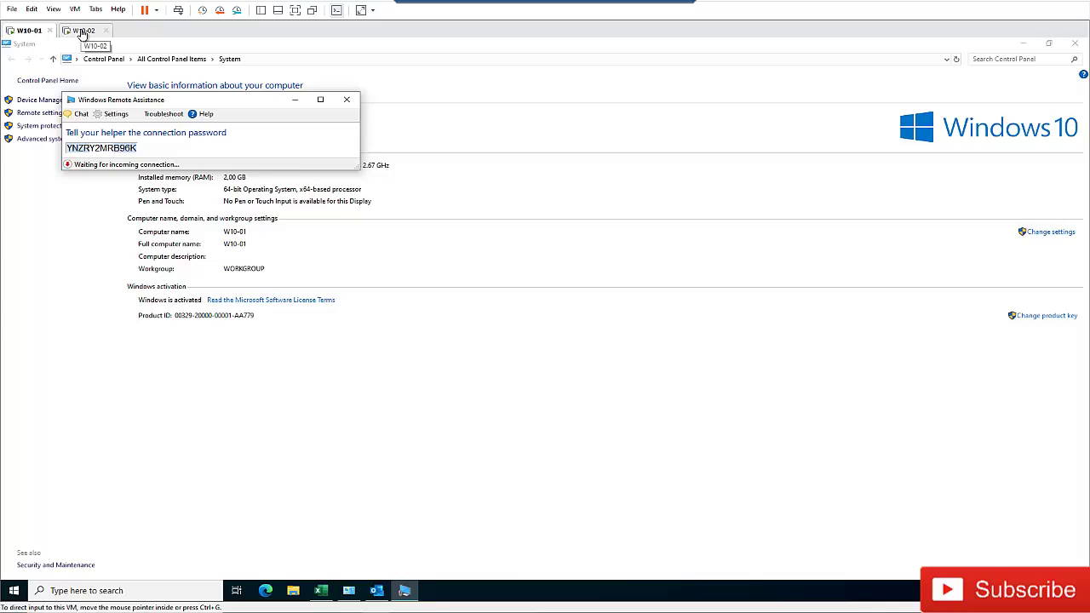
Step: On W10-02, open the Invitation.msrcincident attachment from the received invitation email
{"action": "left_click", "coordinate": [83, 32]}
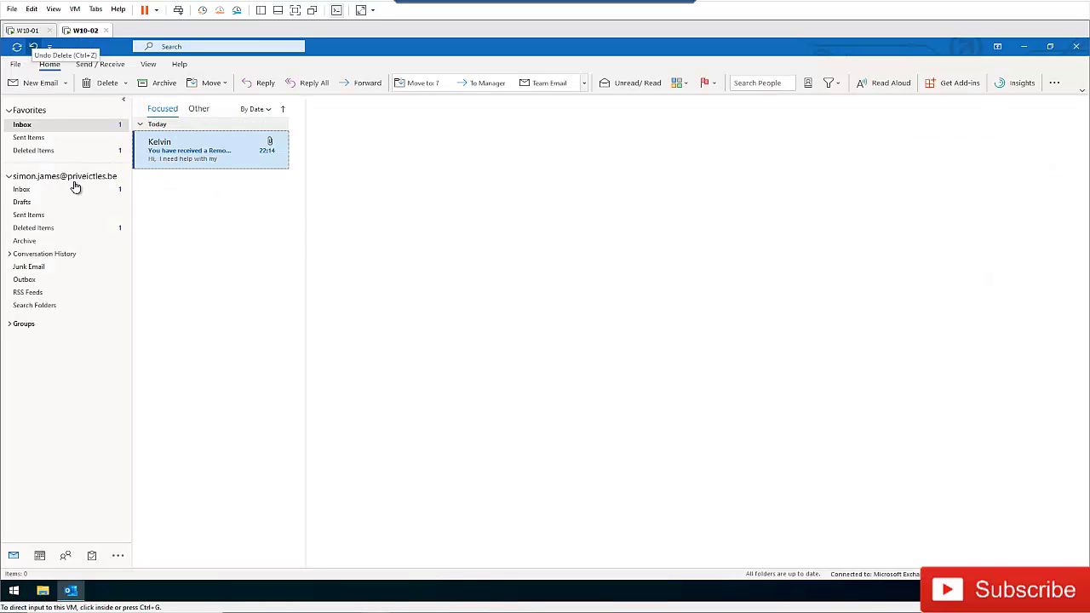
{"action": "left_click", "coordinate": [142, 162]}
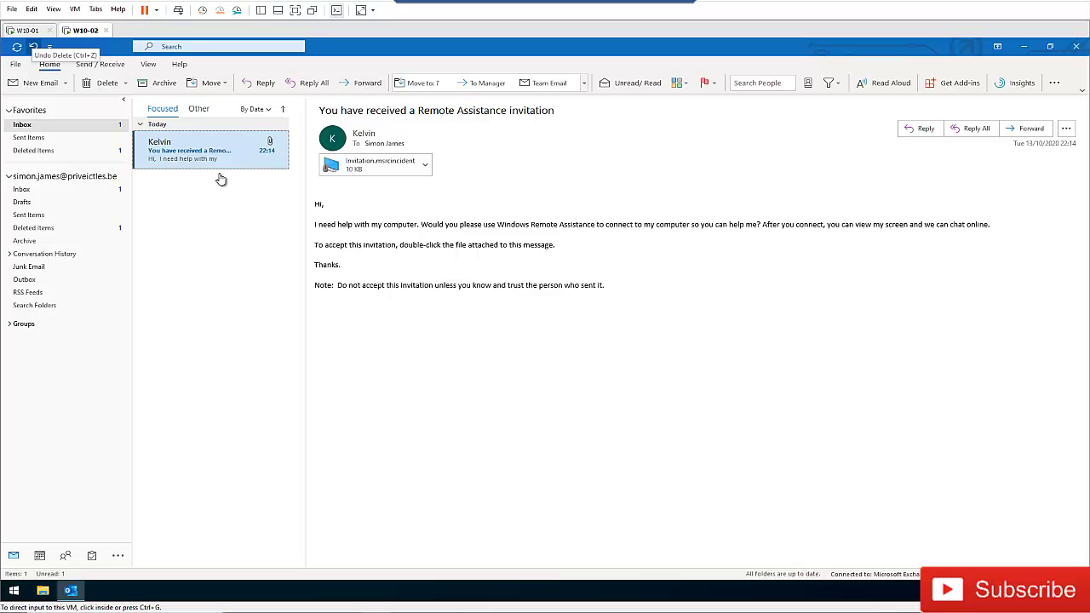
{"action": "left_click", "coordinate": [370, 171]}
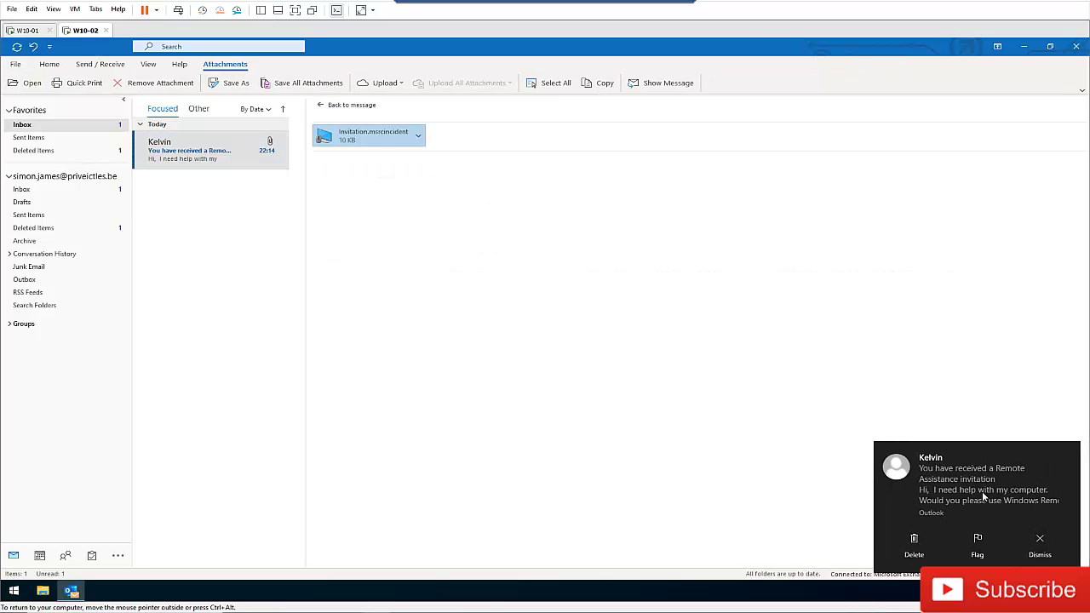
{"action": "left_click", "coordinate": [1038, 539]}
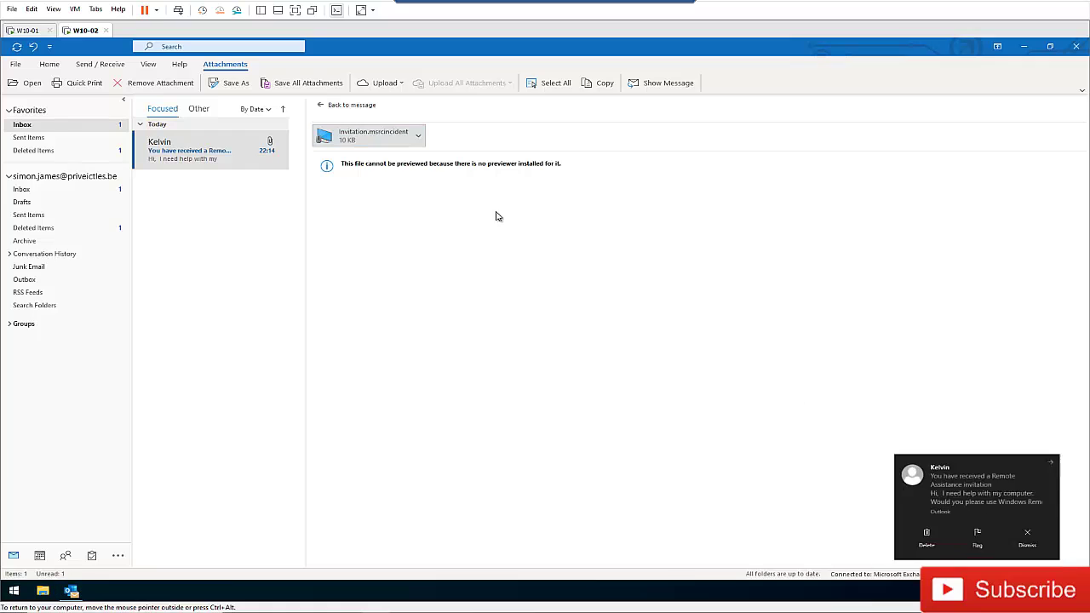
{"action": "double_click", "coordinate": [378, 139]}
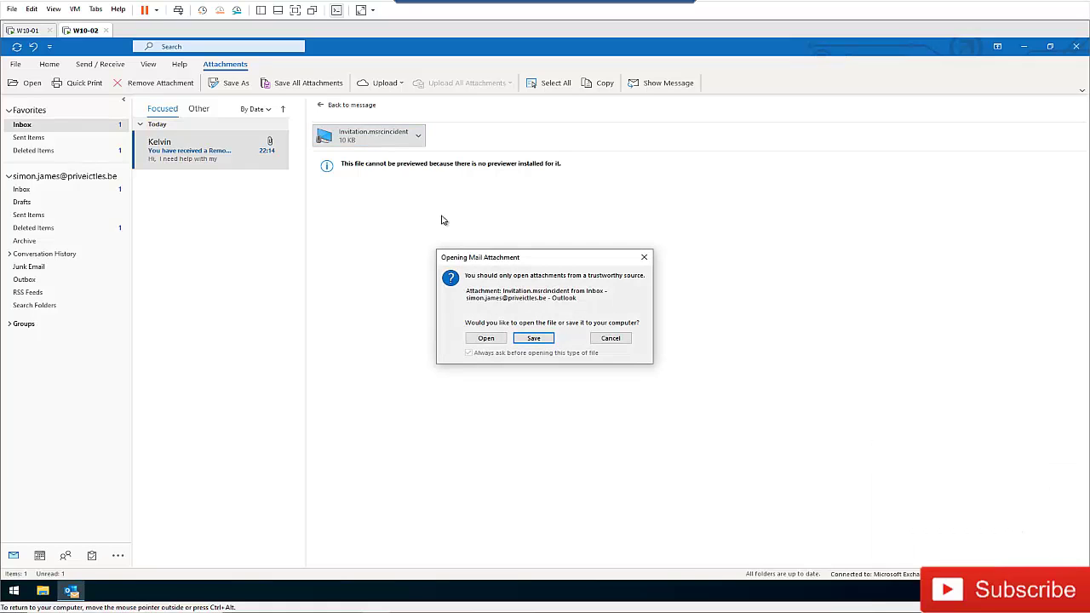
{"action": "left_click", "coordinate": [487, 338]}
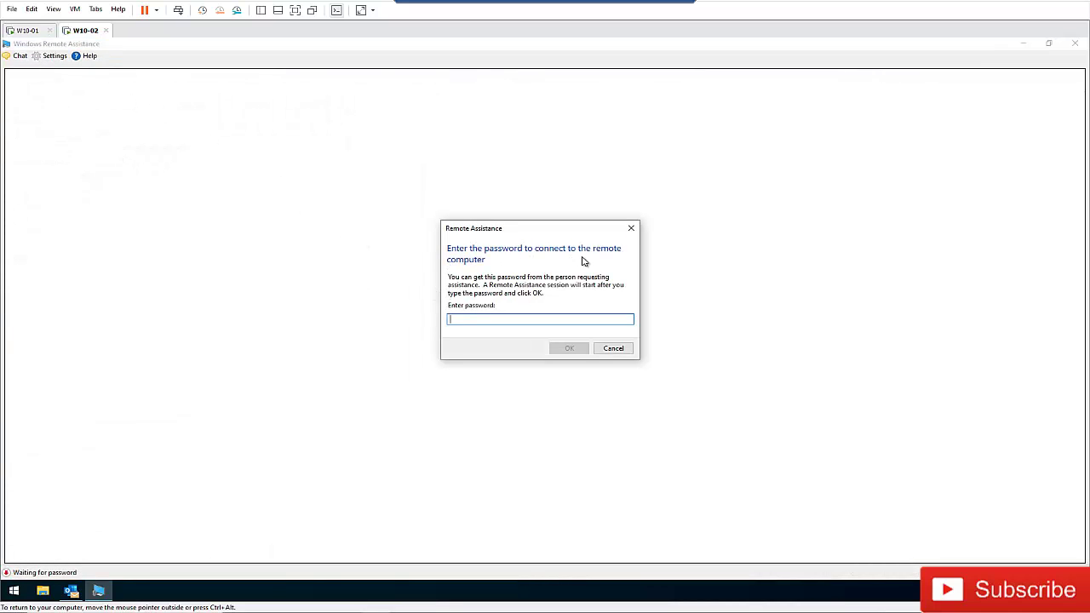
Step: Copy the connection password from Remote Assistance on W10-01
{"action": "left_click", "coordinate": [27, 31]}
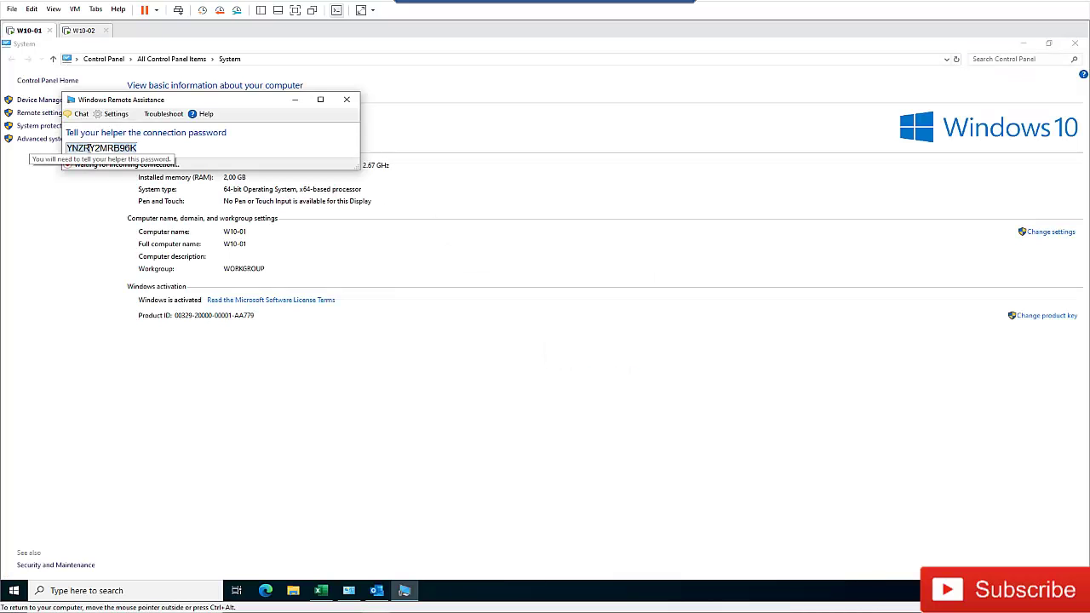
{"action": "left_click_drag", "start_coordinate": [69, 149], "coordinate": [85, 151]}
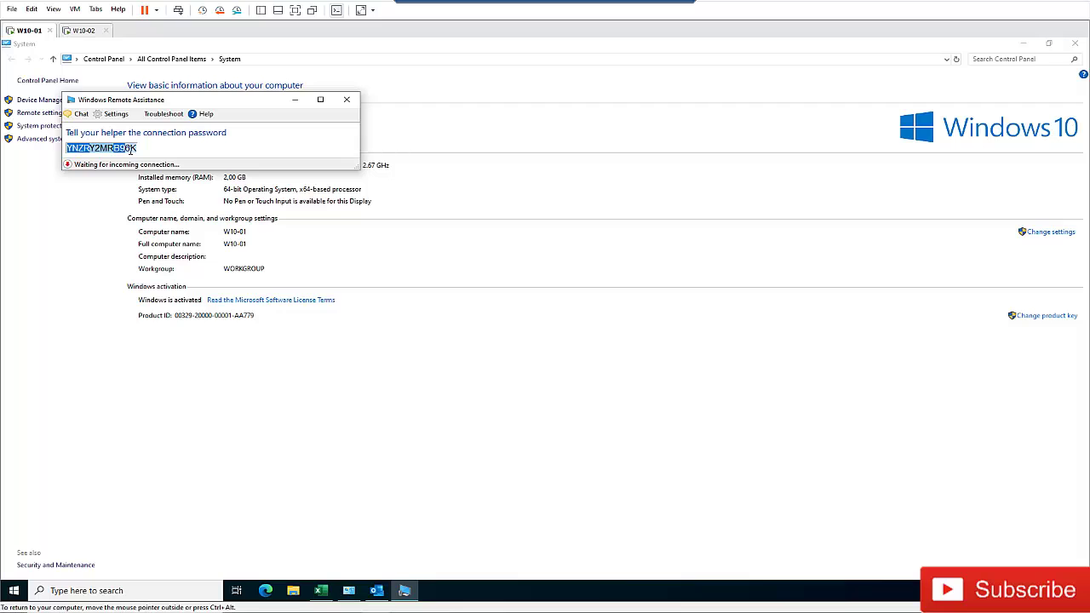
{"action": "right_click", "coordinate": [129, 151]}
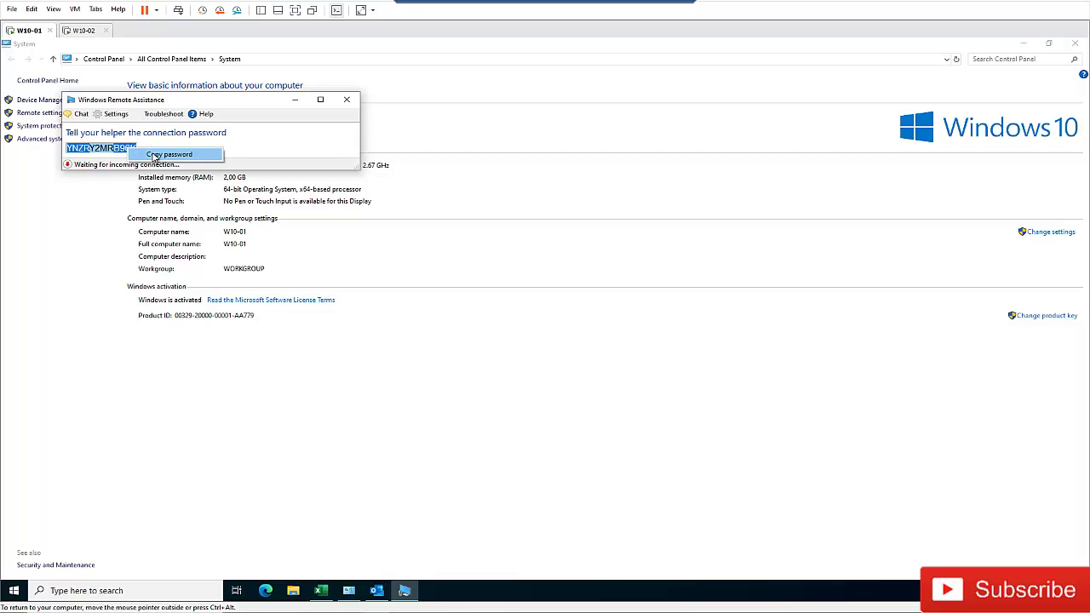
{"action": "left_click", "coordinate": [157, 155]}
Step: Paste the password into the helper's password field on W10-02 and submit it
{"action": "left_click", "coordinate": [84, 32]}
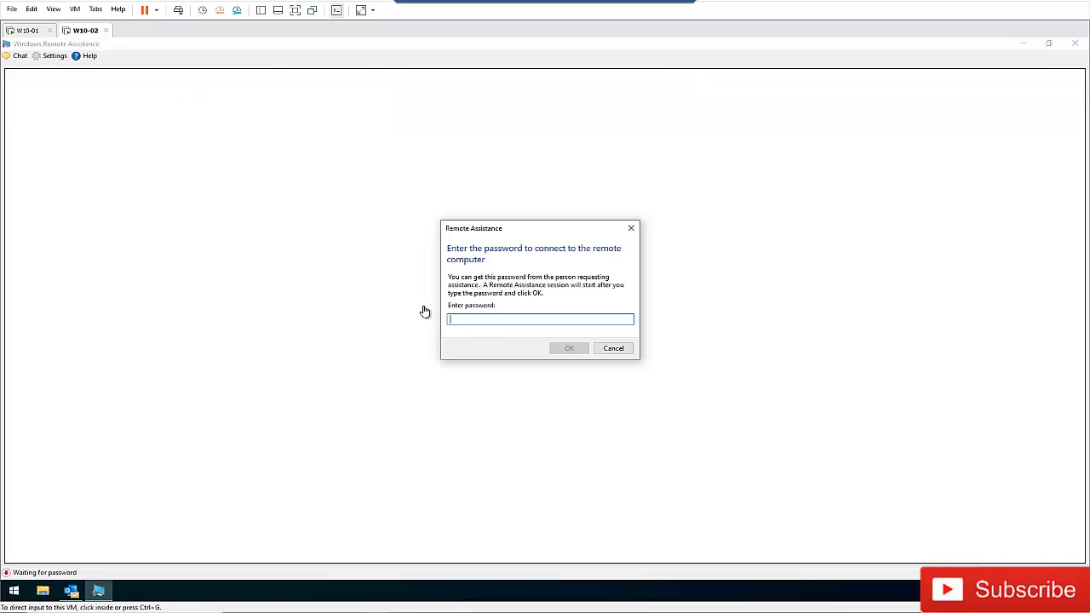
{"action": "right_click", "coordinate": [479, 317]}
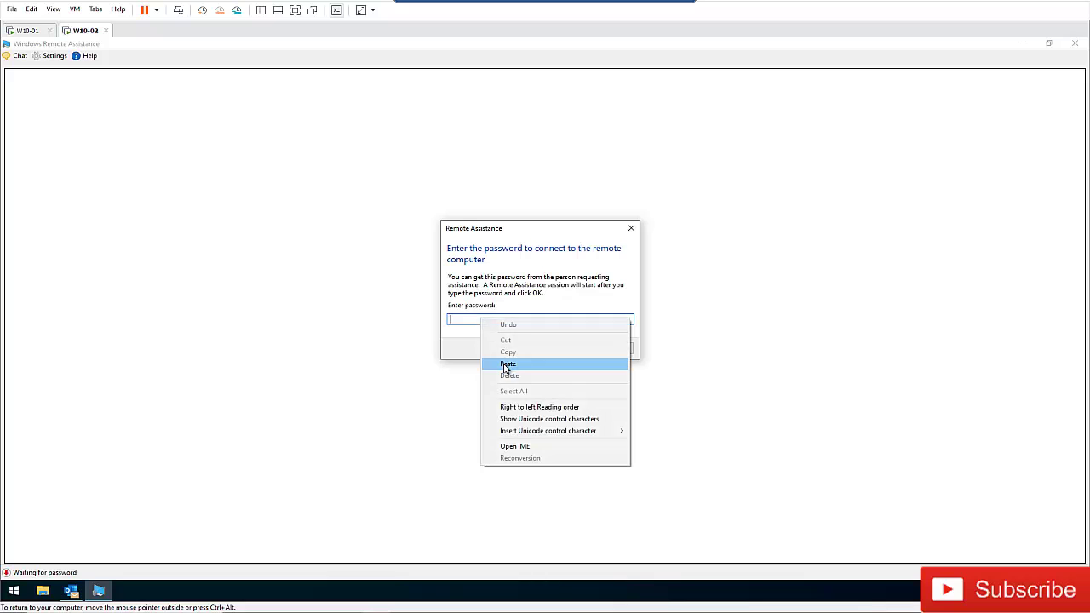
{"action": "left_click", "coordinate": [508, 364]}
{"action": "left_click", "coordinate": [564, 348]}
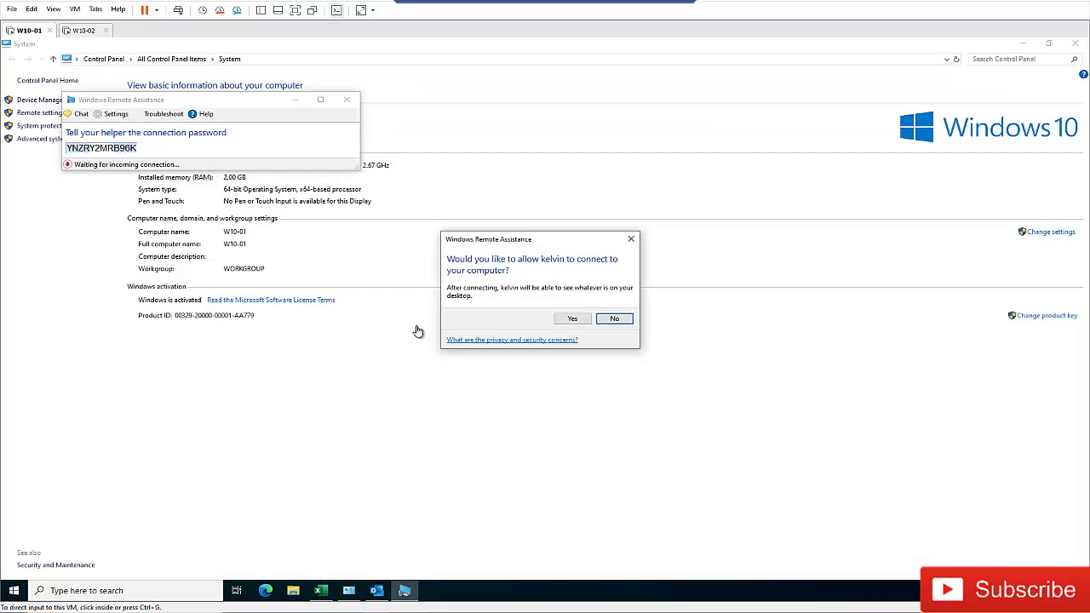
Step: Allow the helper to connect, then view W10-01's desktop from W10-02
{"action": "left_click", "coordinate": [571, 320]}
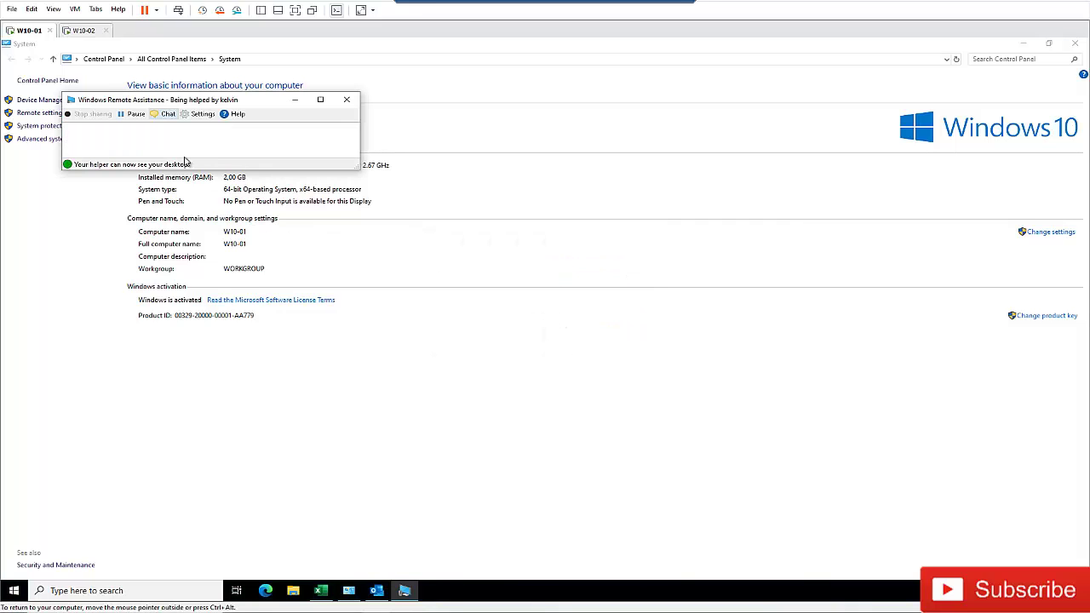
{"action": "left_click", "coordinate": [83, 31]}
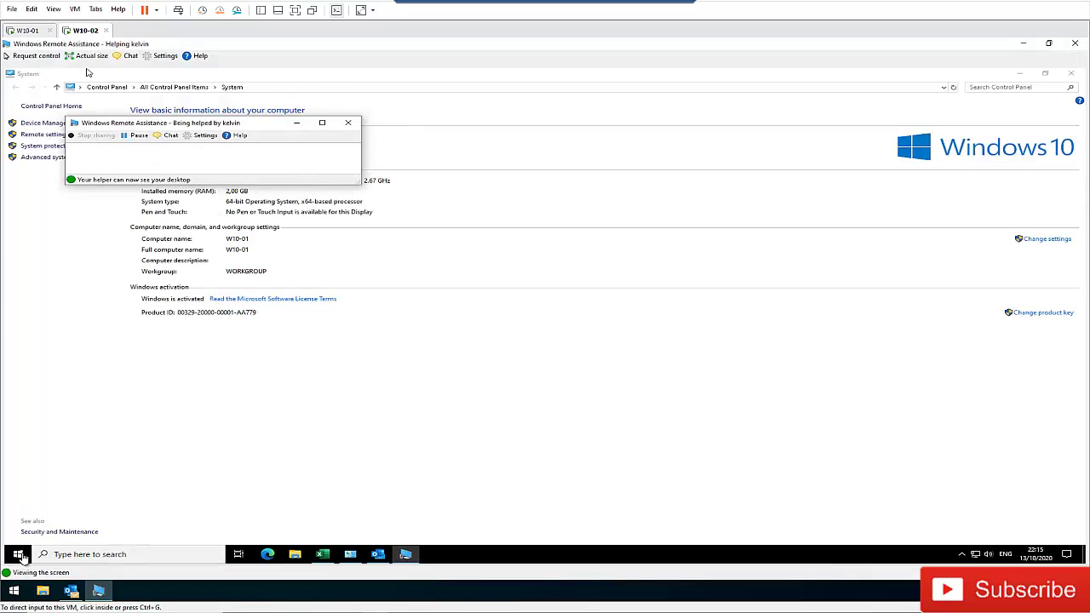
{"action": "left_click", "coordinate": [23, 557]}
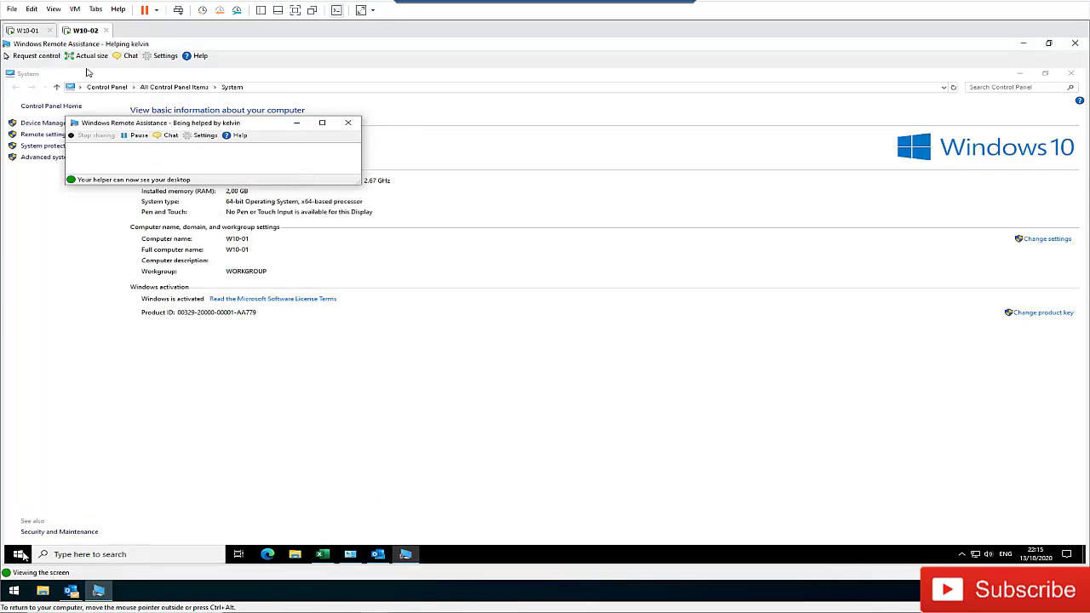
Step: Request control from W10-02, approve sharing on W10-01, and open the remote Start menu
{"action": "left_click", "coordinate": [37, 58]}
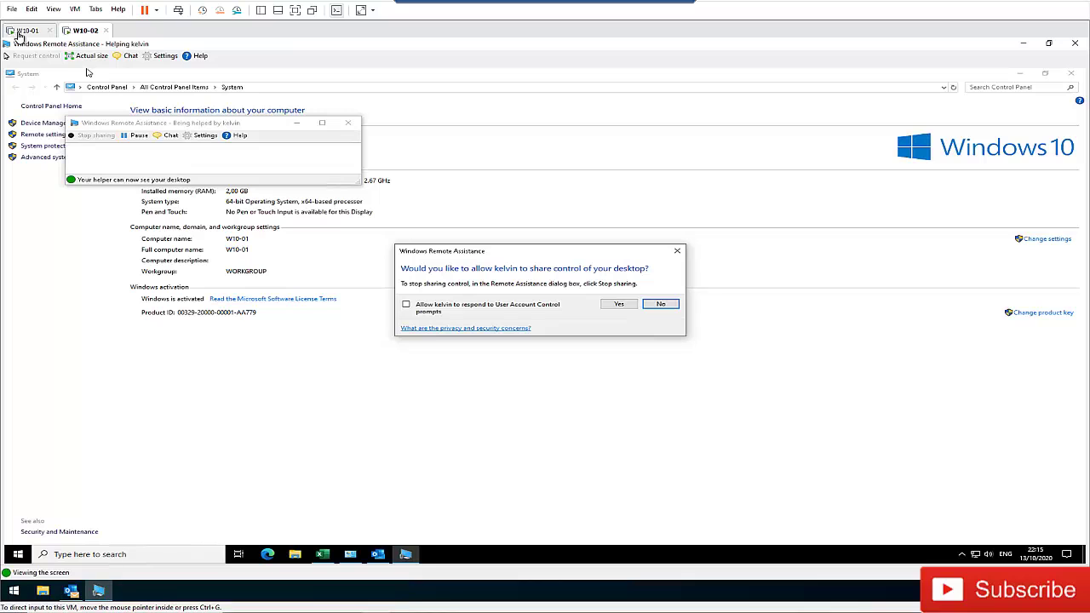
{"action": "left_click", "coordinate": [25, 30]}
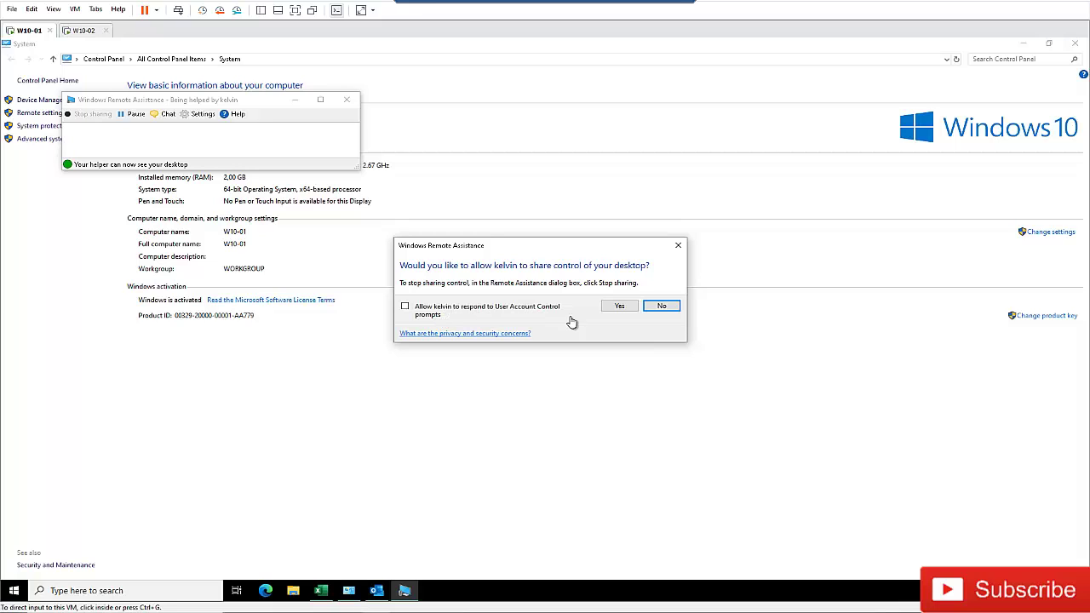
{"action": "left_click", "coordinate": [617, 306]}
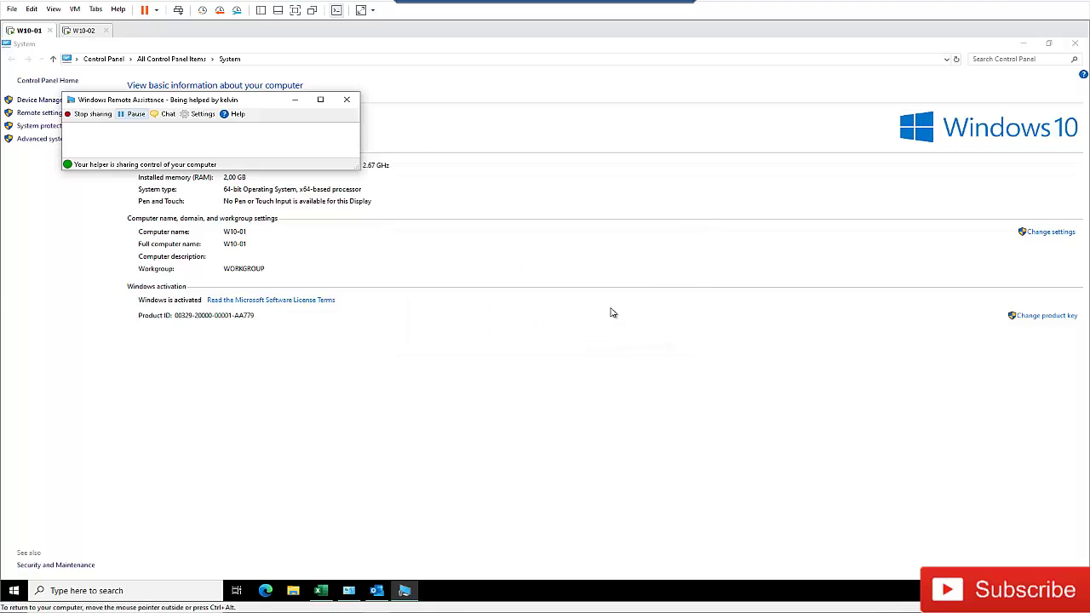
{"action": "left_click", "coordinate": [83, 30]}
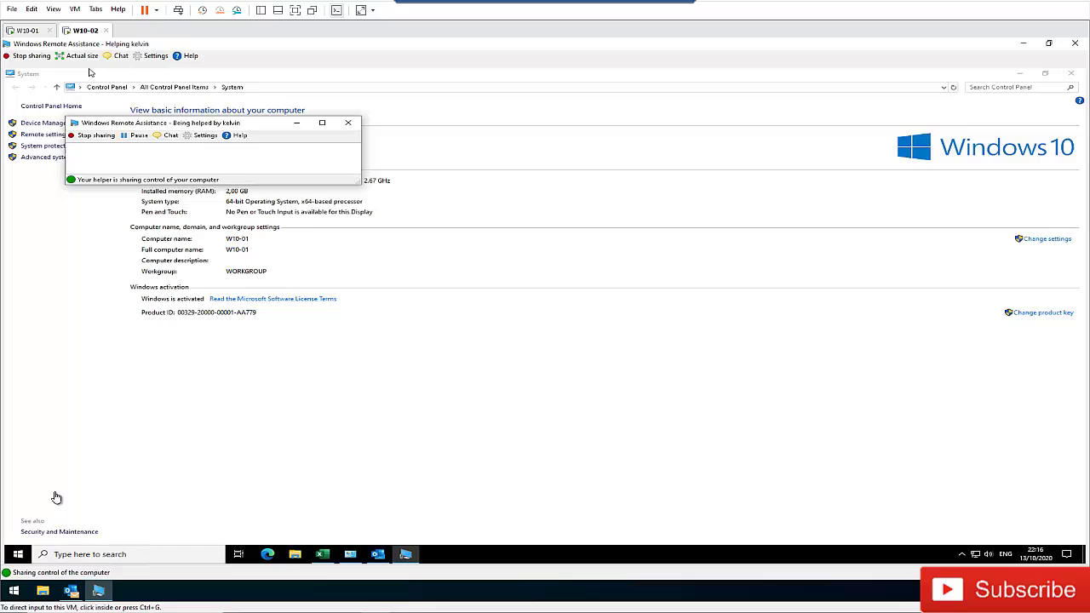
{"action": "left_click", "coordinate": [22, 555]}
{"action": "left_click", "coordinate": [22, 555]}
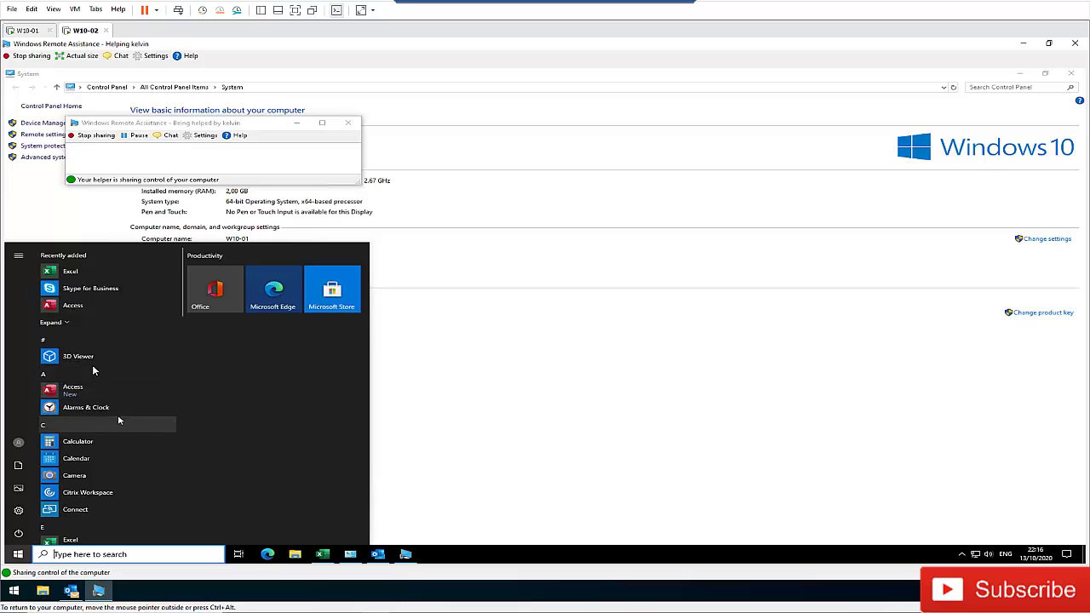
{"action": "left_click", "coordinate": [73, 273]}
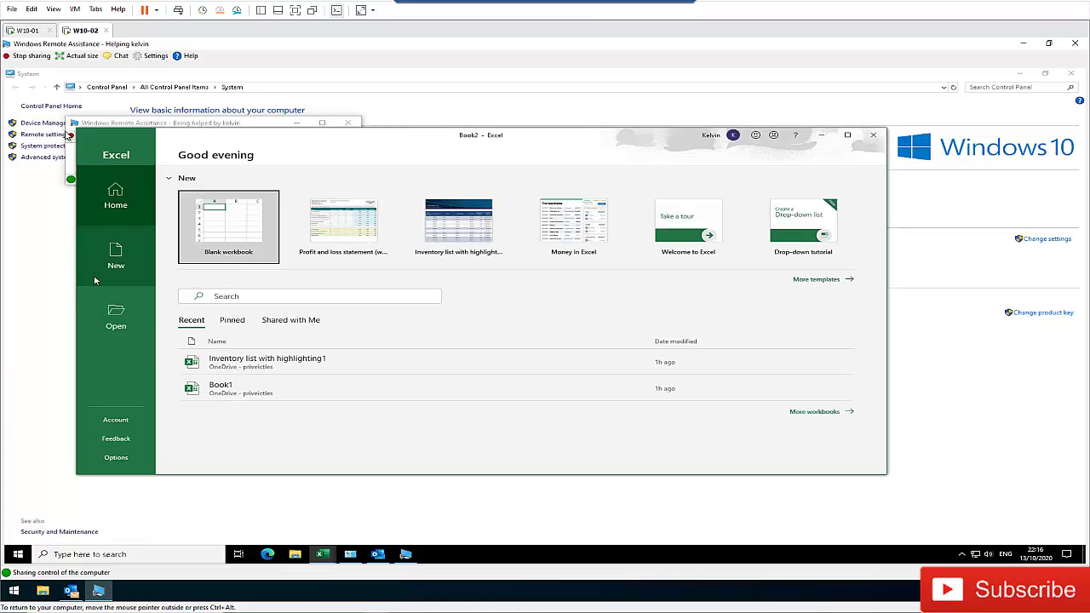
{"action": "left_click", "coordinate": [26, 31]}
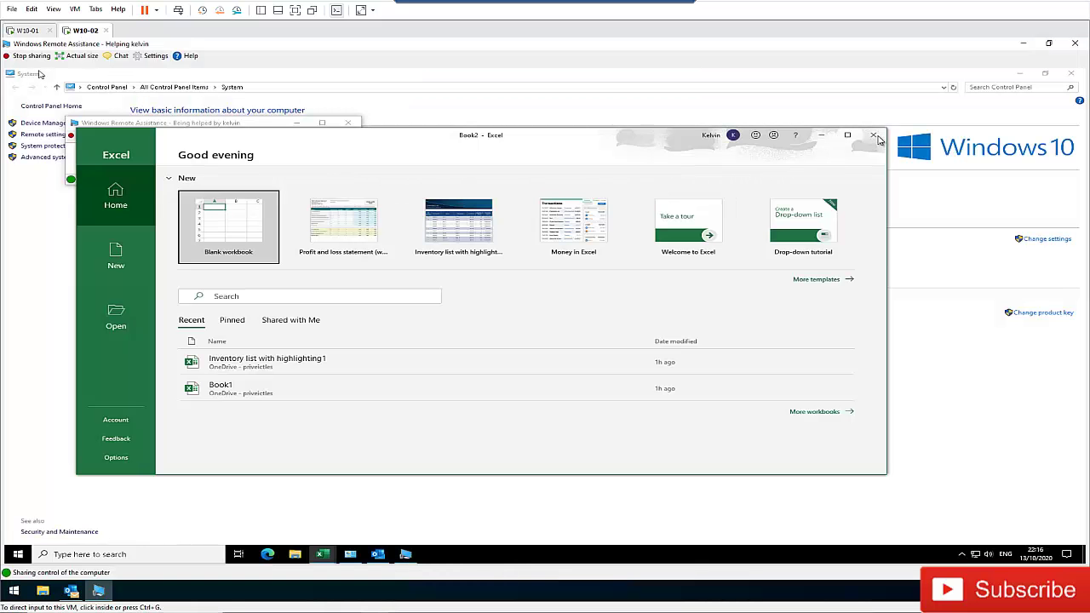
{"action": "left_click", "coordinate": [872, 137]}
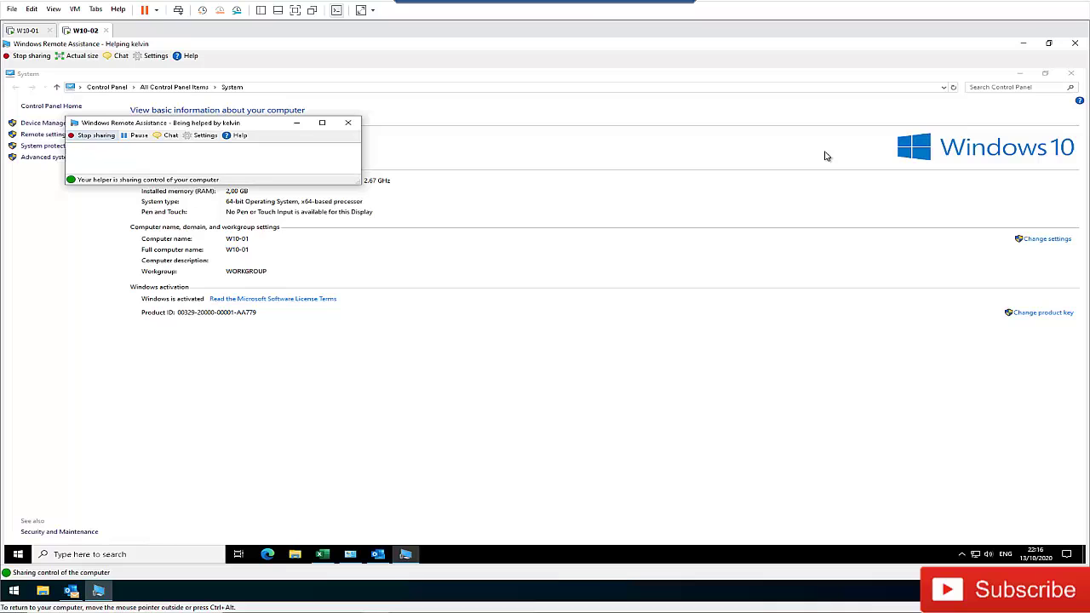
{"action": "left_click", "coordinate": [28, 31]}
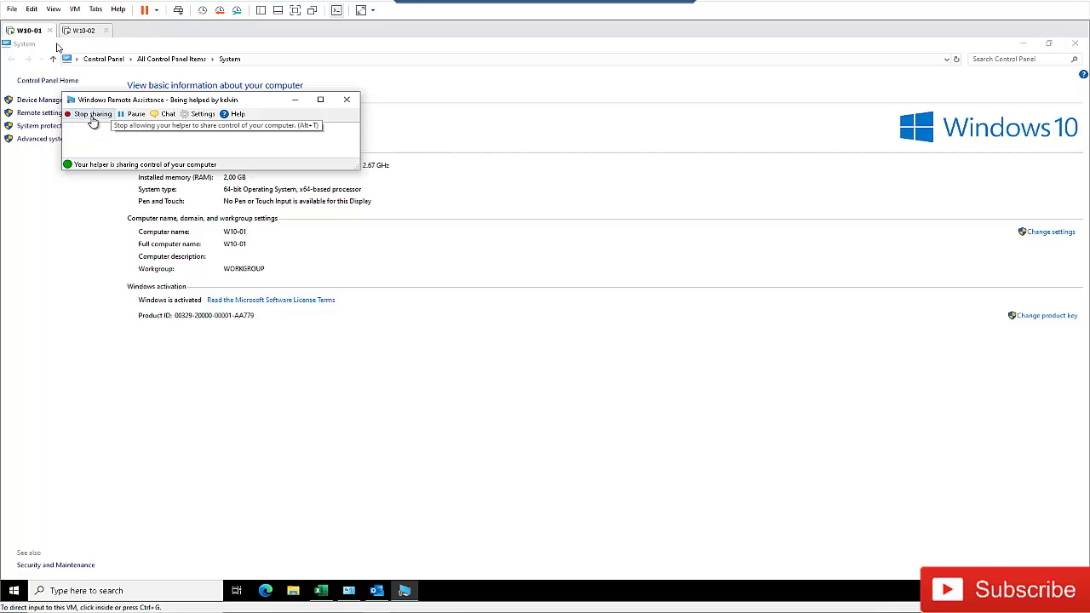
Step: End the Remote Assistance session from the helper's computer
{"action": "left_click", "coordinate": [84, 31]}
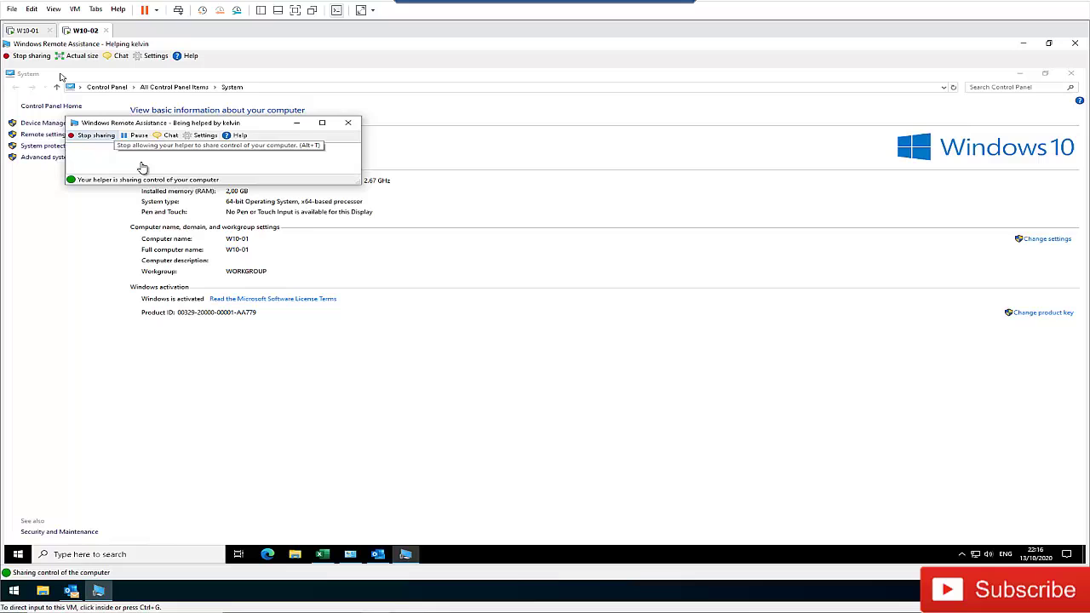
{"action": "left_click", "coordinate": [350, 127]}
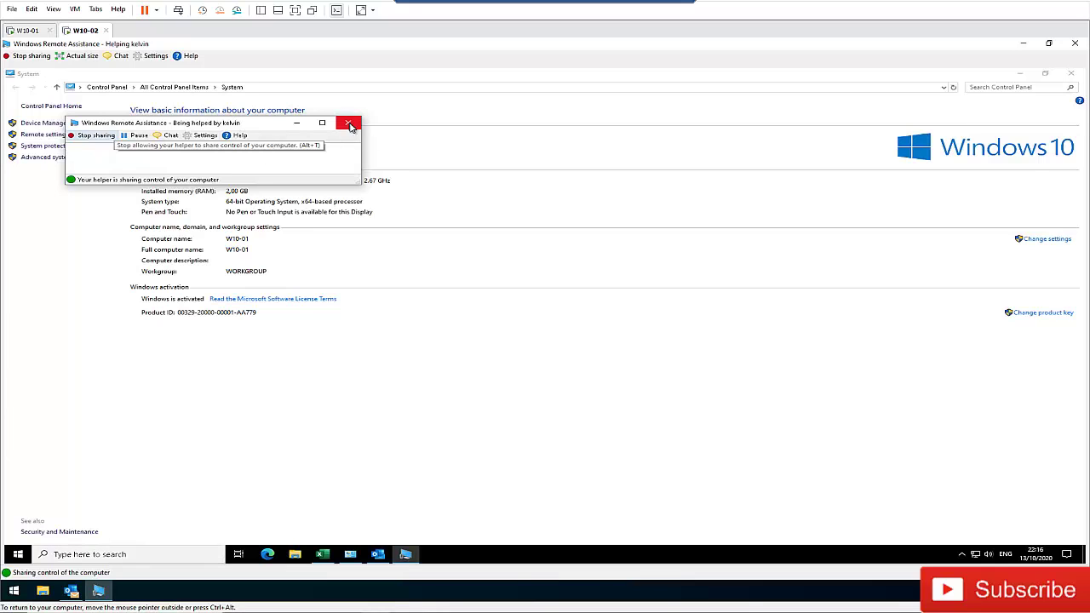
{"action": "left_click", "coordinate": [351, 125]}
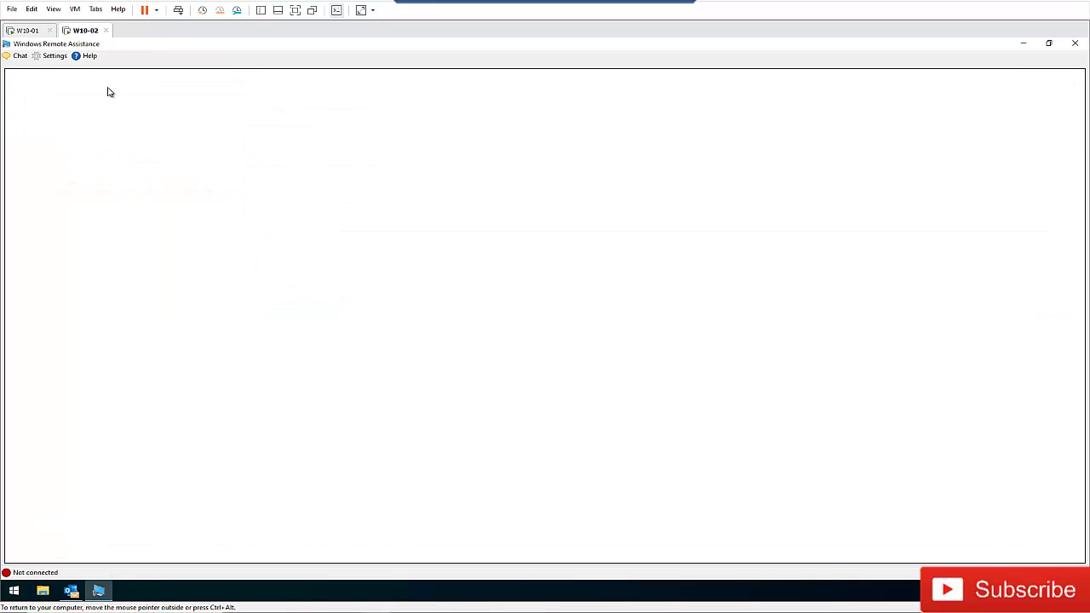
Step: Close the disconnected Remote Assistance window on W10-02
{"action": "left_click", "coordinate": [33, 34]}
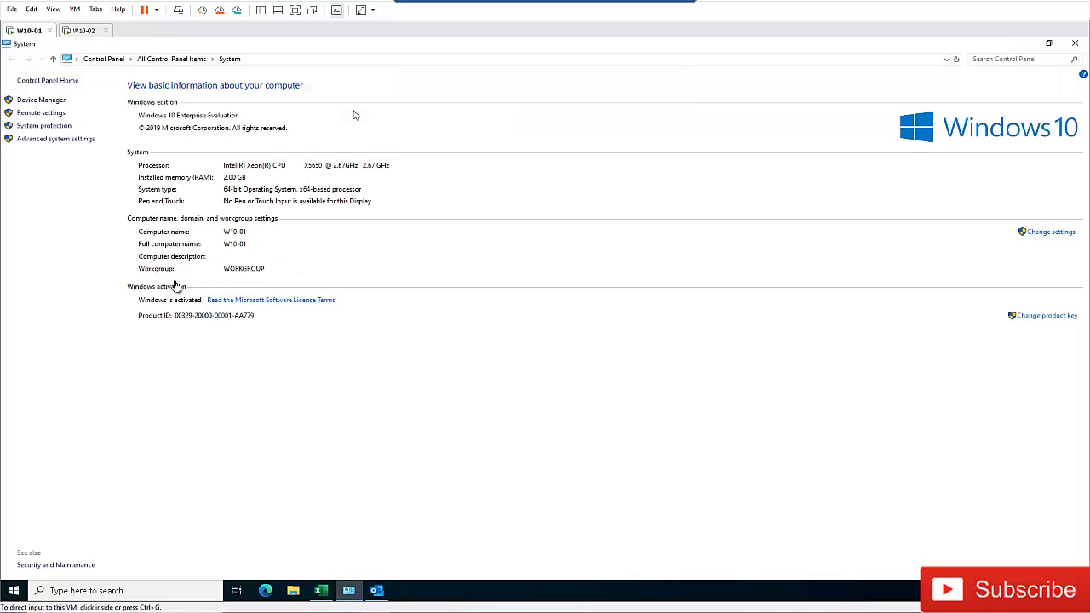
{"action": "left_click", "coordinate": [87, 33]}
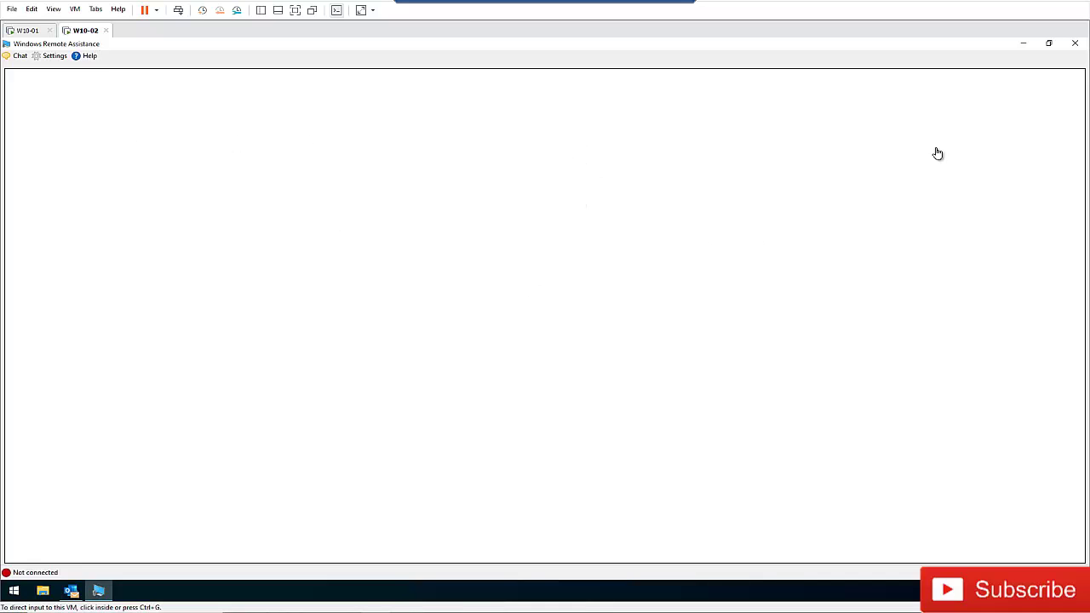
{"action": "left_click", "coordinate": [1074, 47]}
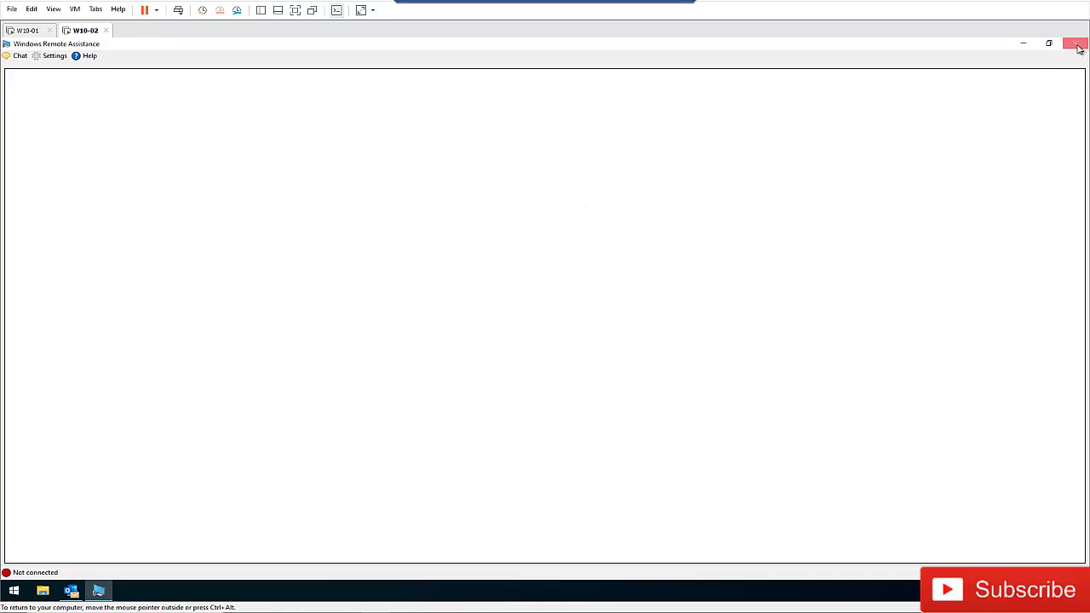